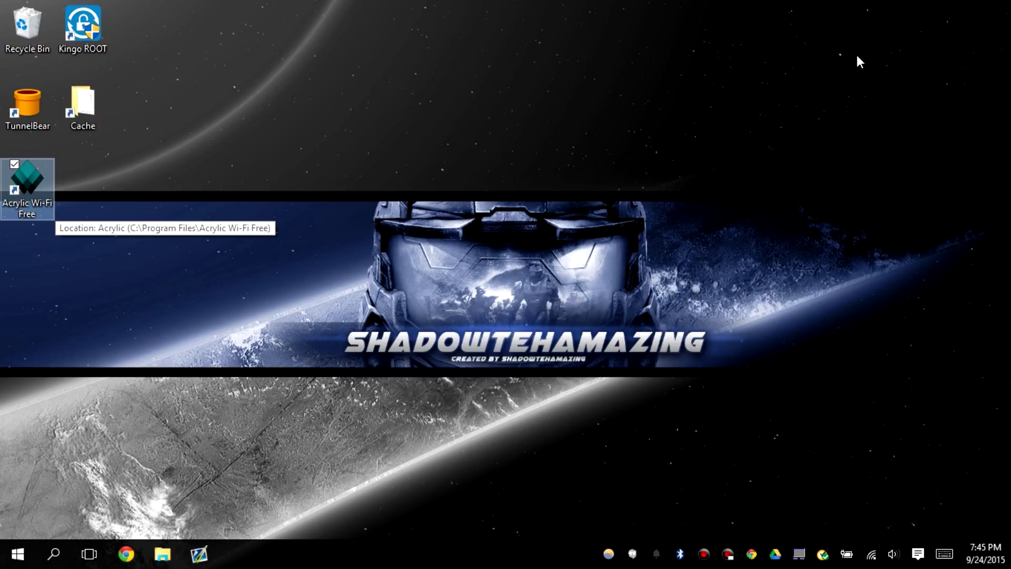
# Step: Empty the Recycle Bin, confirming the deletion, and start Acrylic Wi-Fi Free from its shortcut
pyautogui.rightClick(15, 34)
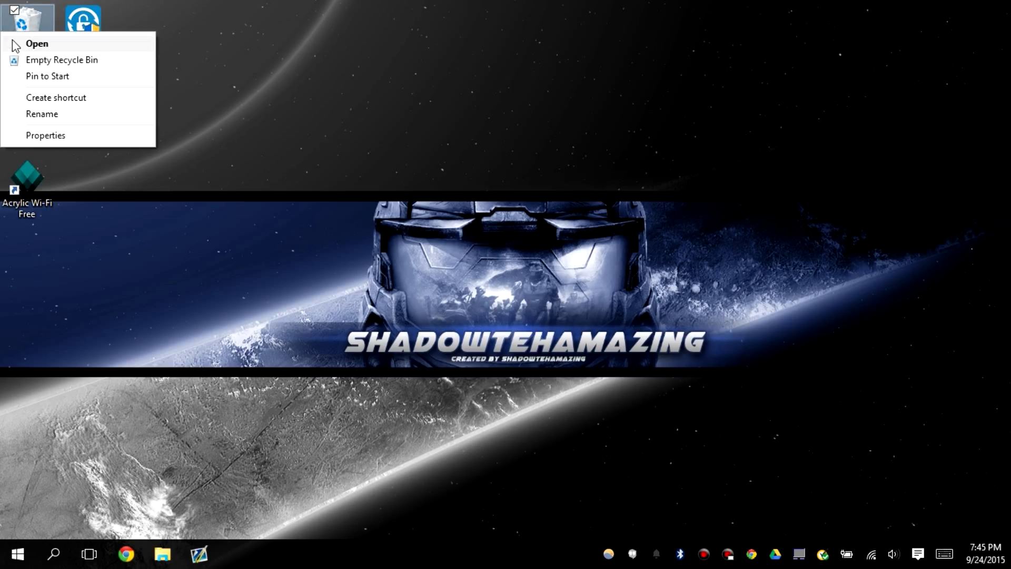
pyautogui.click(23, 60)
pyautogui.click(553, 335)
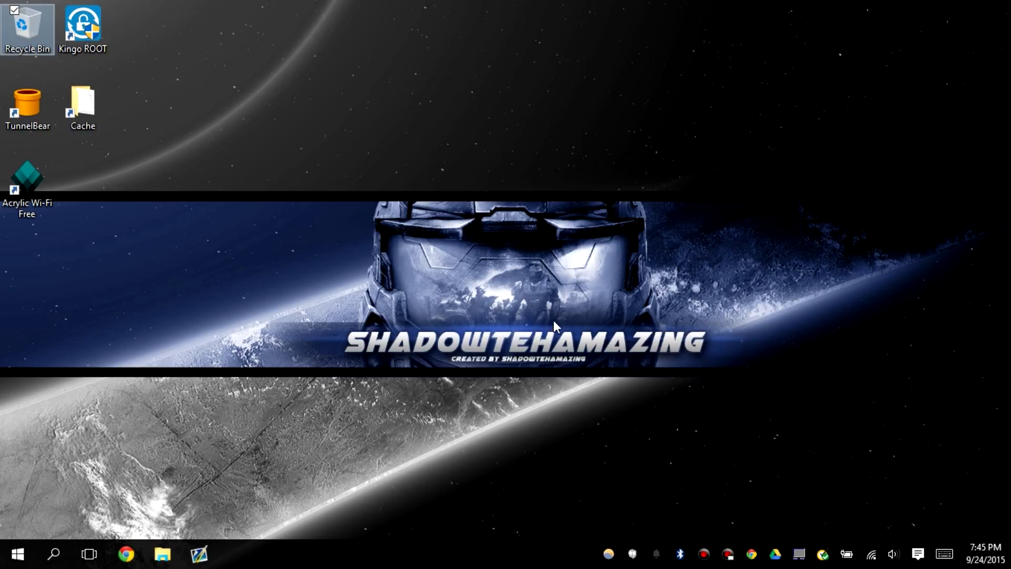
pyautogui.click(6, 194)
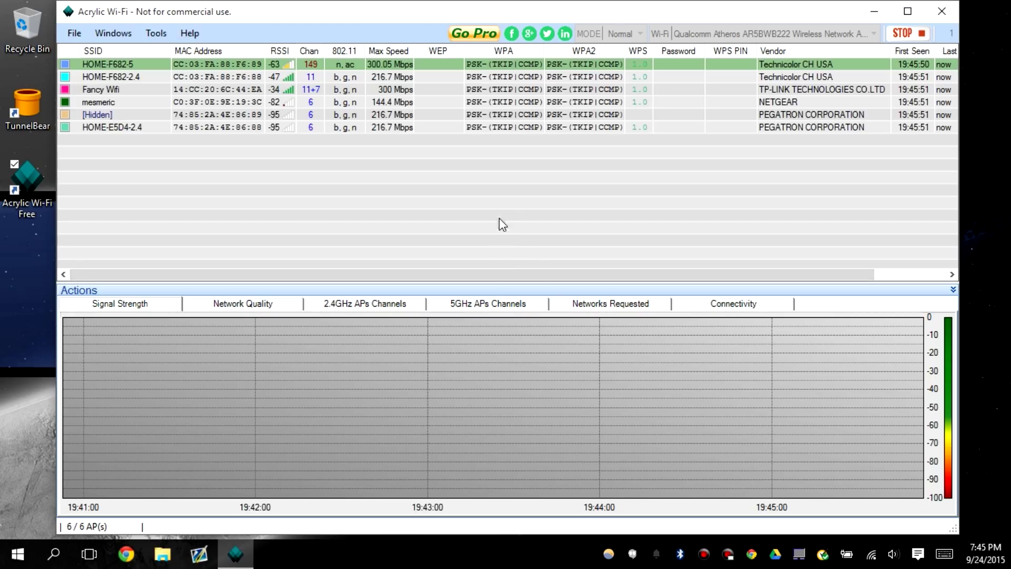
# Step: Select HOME-F682-2.4 and show the 2.4GHz APs Channels graph highlighting its channel 11 spread
pyautogui.click(121, 66)
pyautogui.click(133, 78)
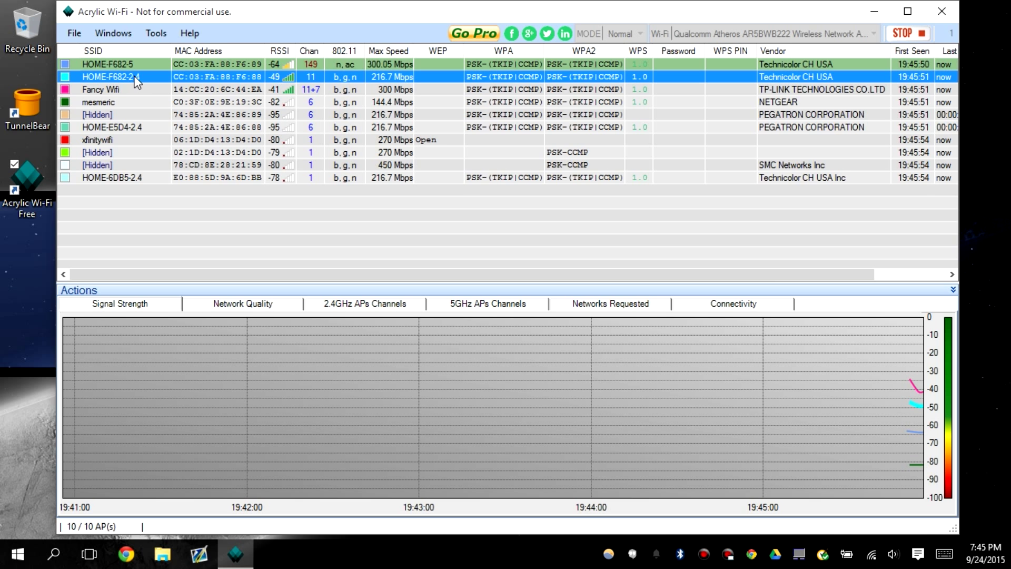
pyautogui.rightClick(317, 75)
pyautogui.click(388, 71)
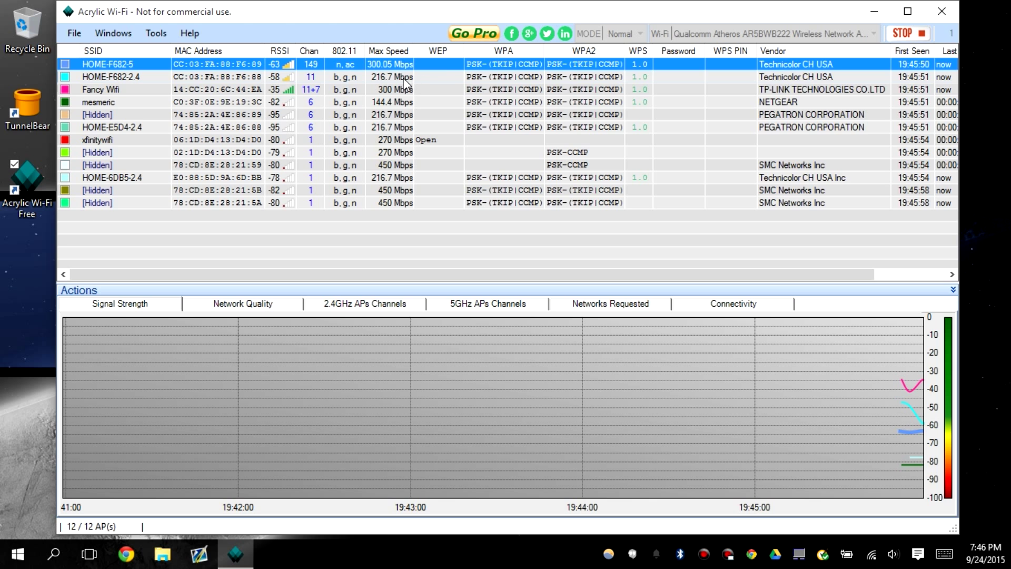
pyautogui.click(406, 78)
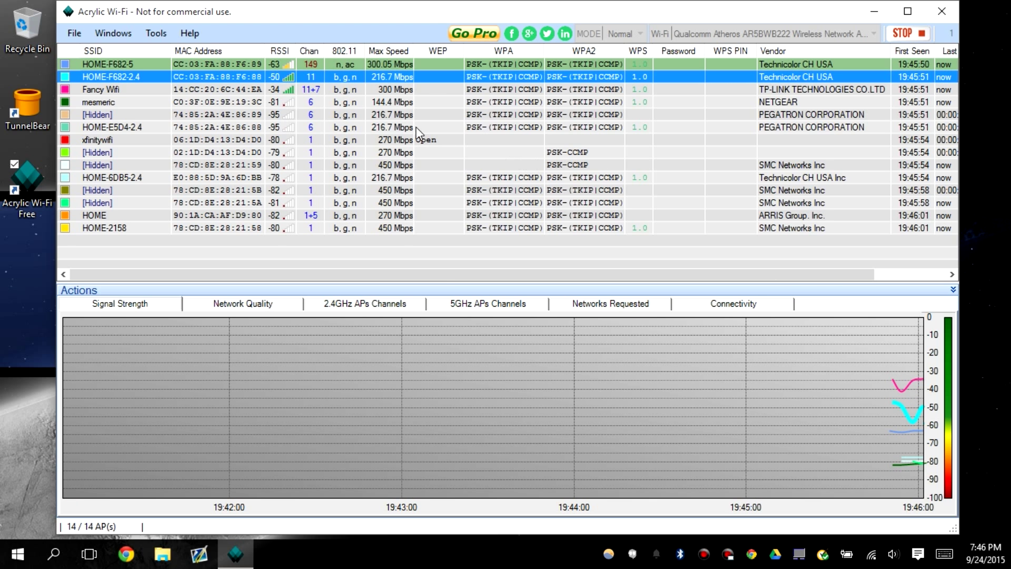
pyautogui.click(386, 68)
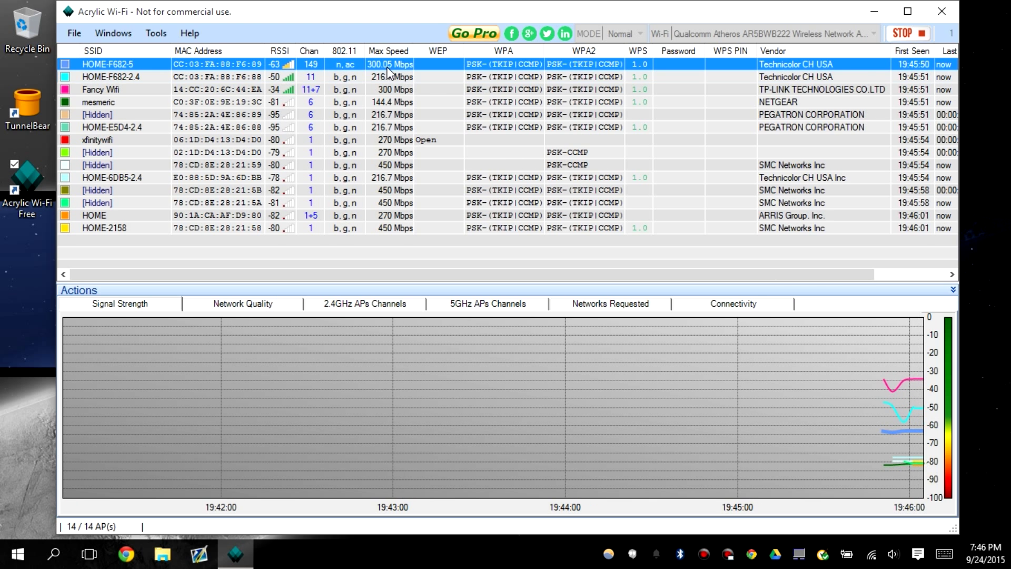
pyautogui.click(323, 74)
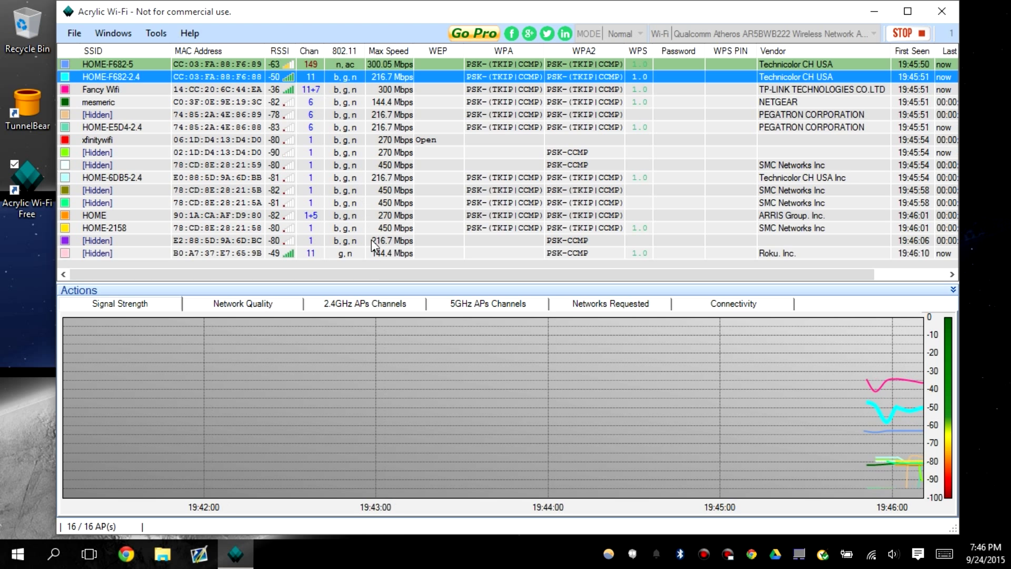
pyautogui.click(386, 307)
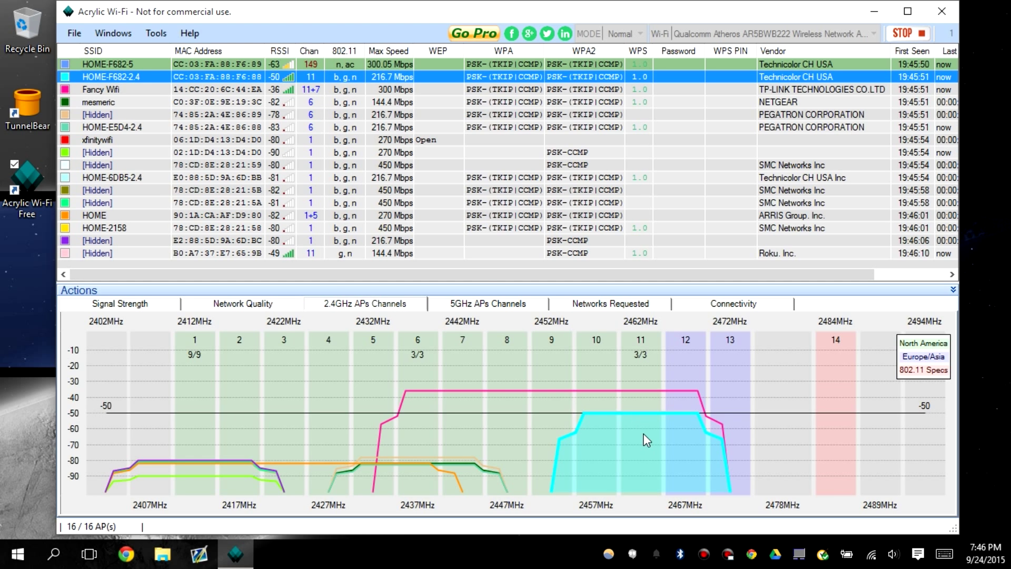
pyautogui.click(319, 90)
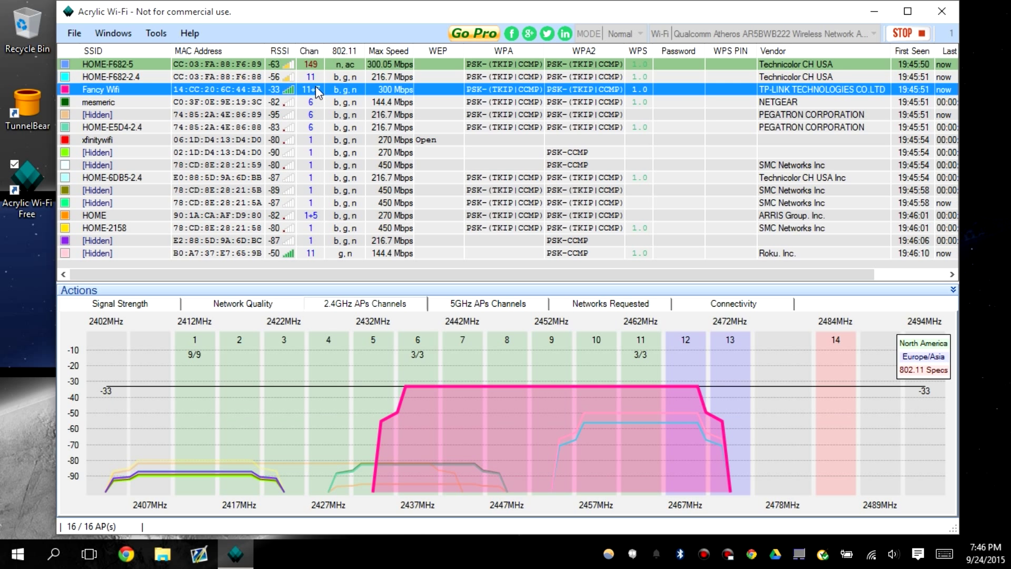
pyautogui.press('Up')
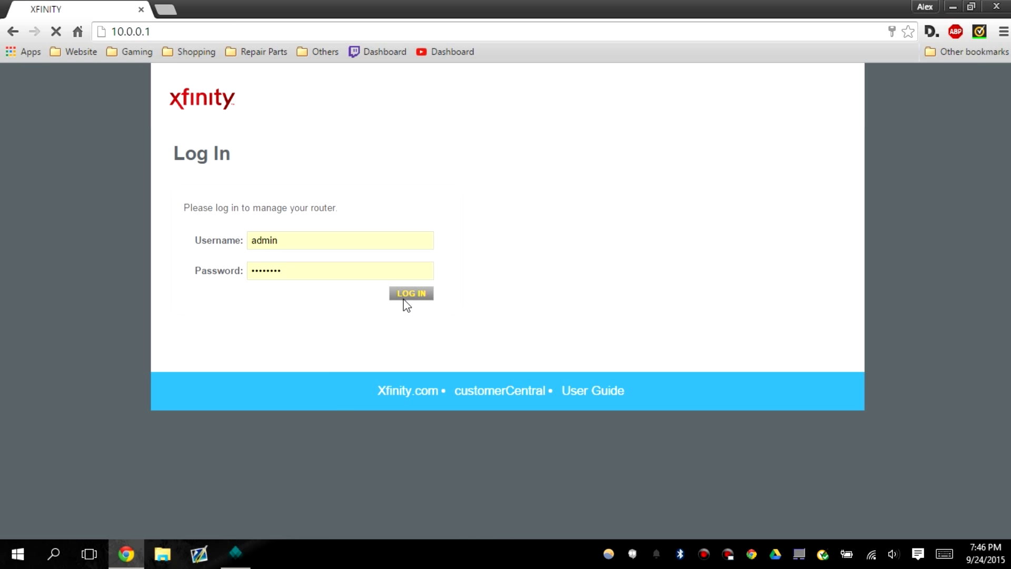
# Step: Search 'routerpassword' in a new tab, open Default Router Passwords, then return to the Xfinity tab
pyautogui.click(171, 13)
pyautogui.write('r')
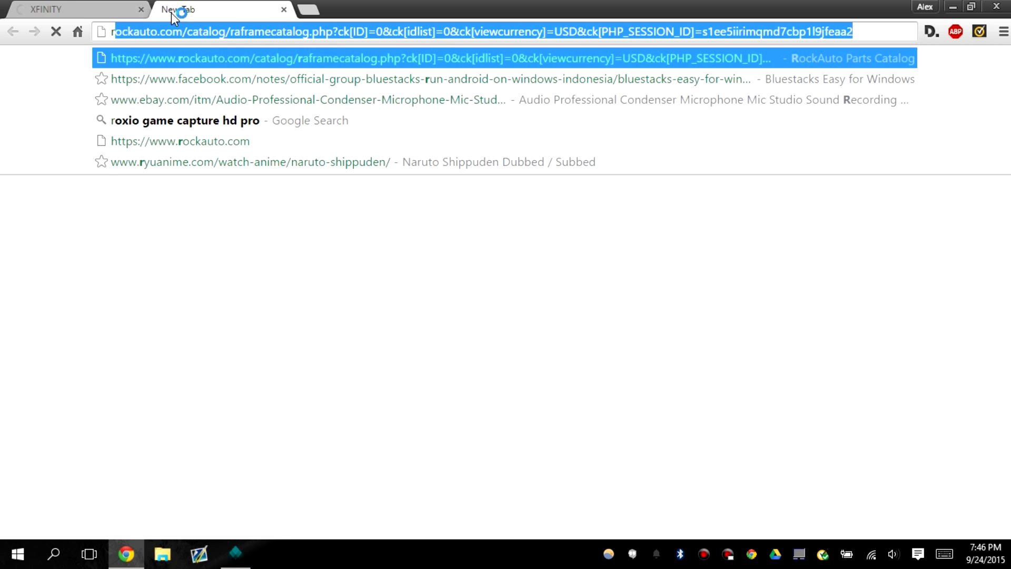
pyautogui.write('ute')
pyautogui.press('BackSpace')
pyautogui.press('BackSpace')
pyautogui.press('BackSpace')
pyautogui.write('ou')
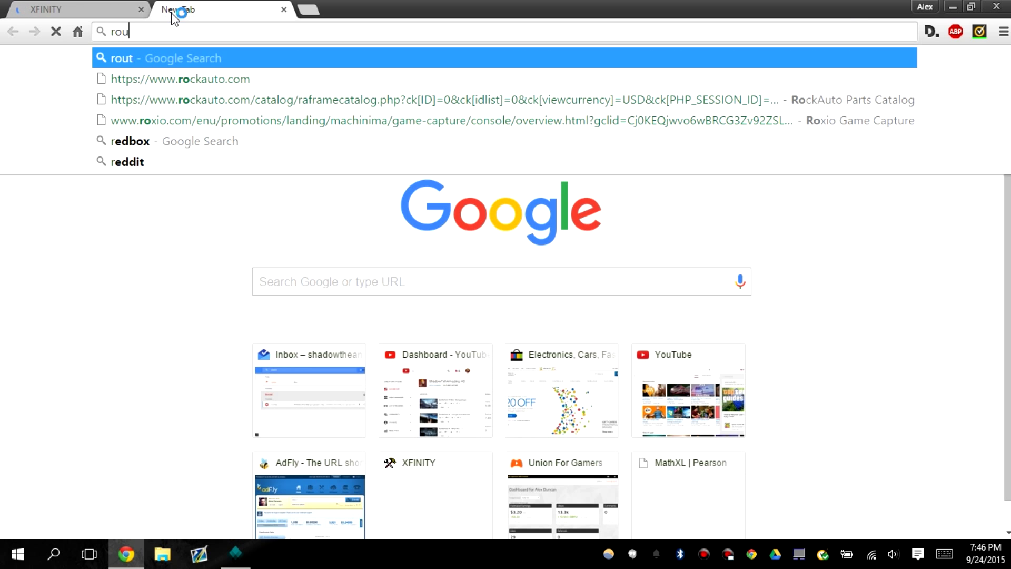
pyautogui.write('terpassword')
pyautogui.press('Return')
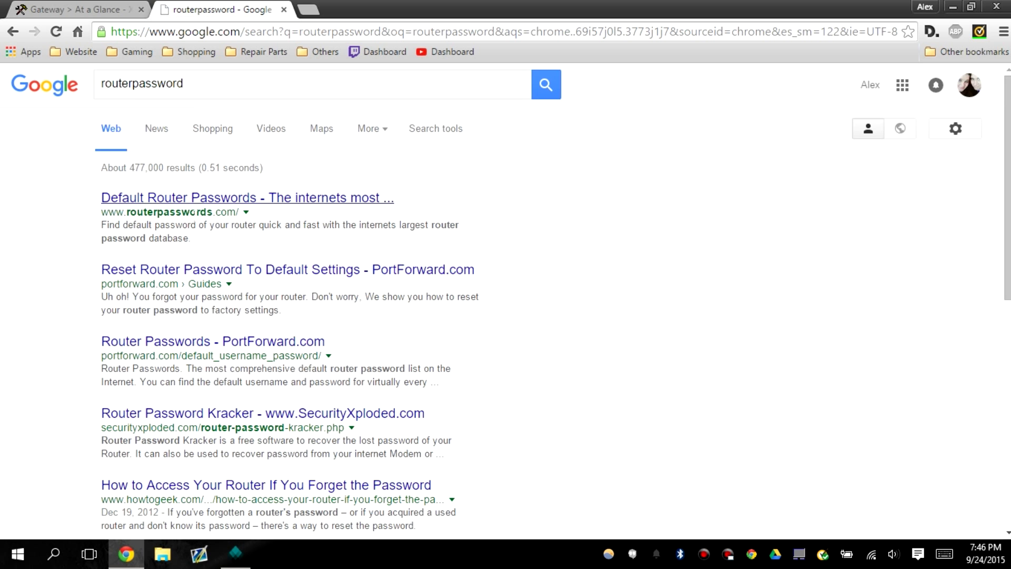
pyautogui.click(194, 199)
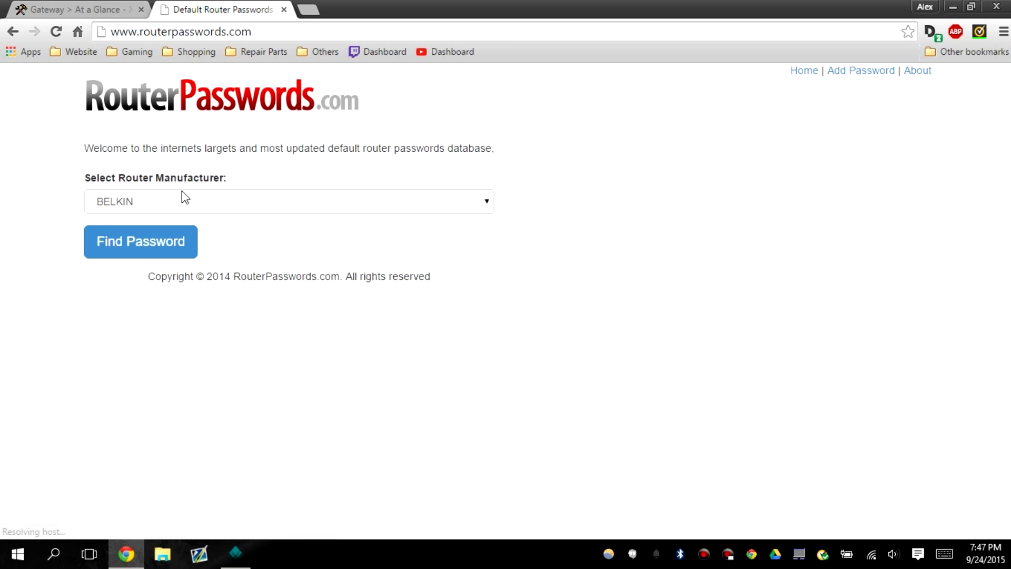
pyautogui.click(75, 10)
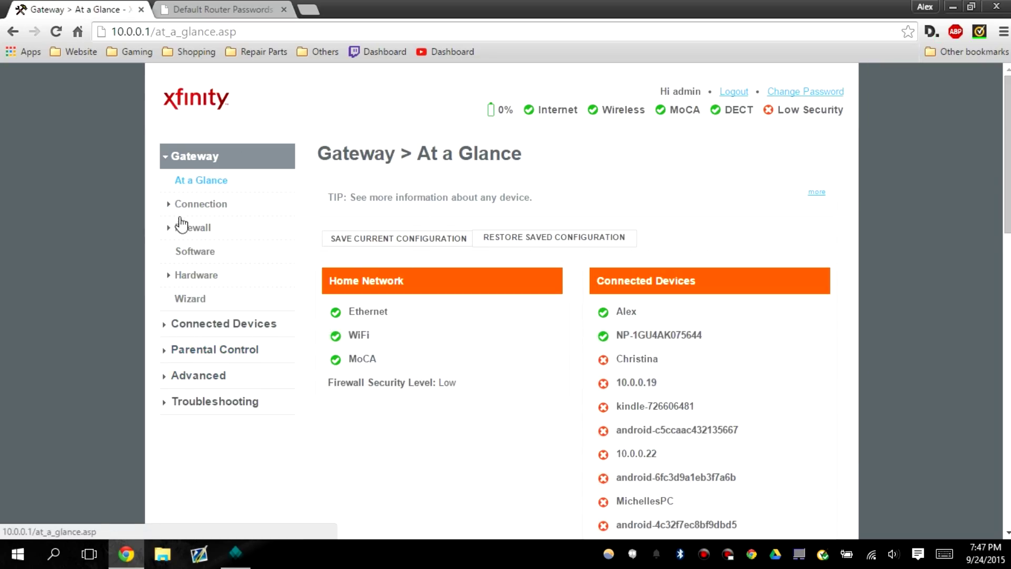
# Step: Open the 2.4 GHz network's edit page and confirm the Channel dropdown shows 11
pyautogui.click(202, 204)
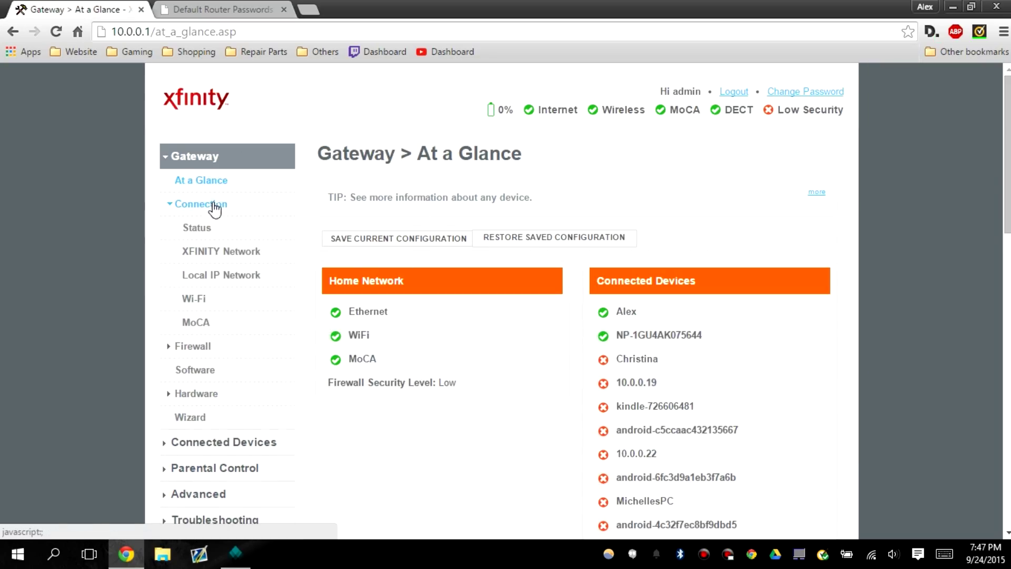
pyautogui.click(205, 303)
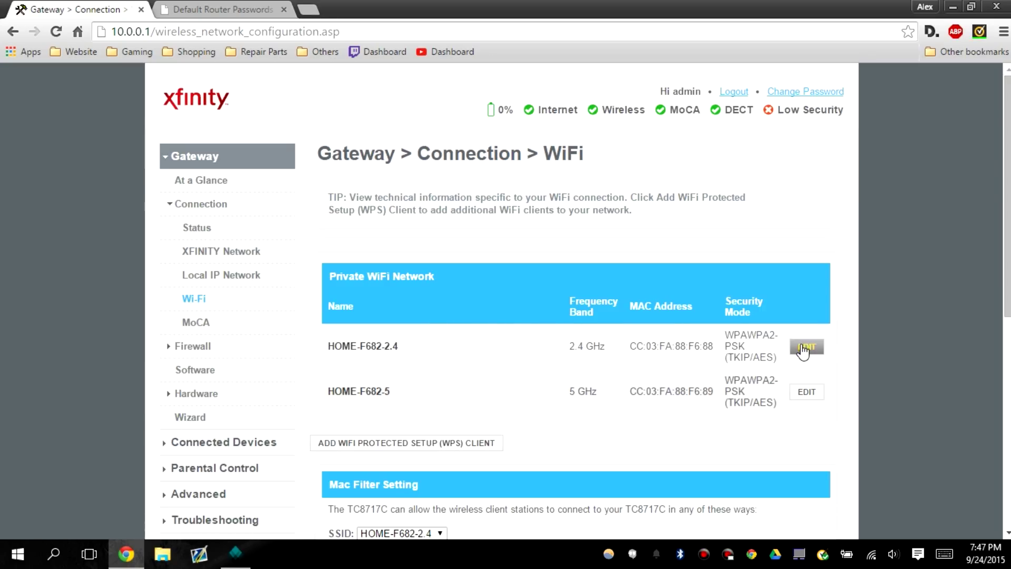
pyautogui.click(804, 349)
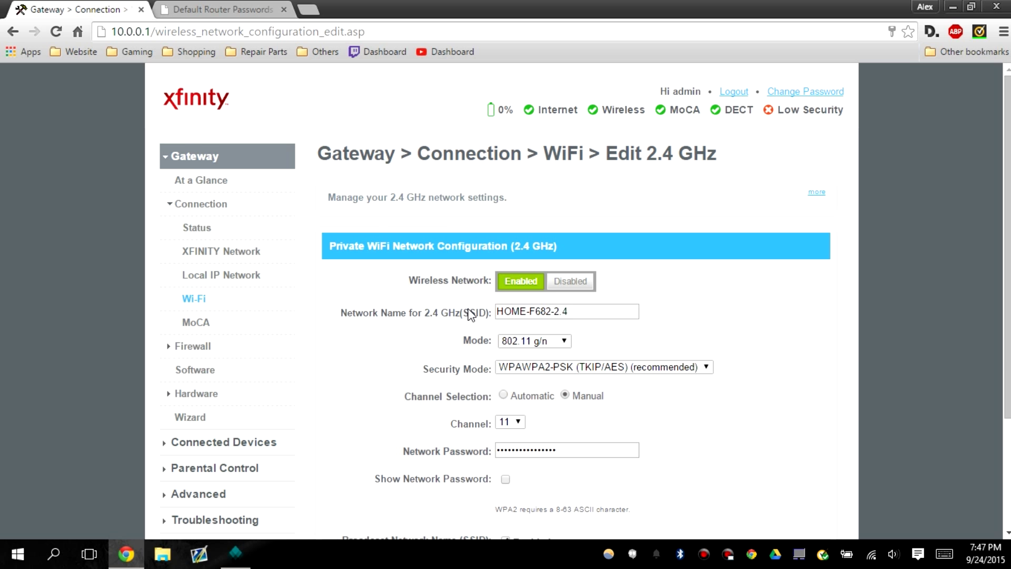
pyautogui.scroll(-2, 498, 312)
pyautogui.click(515, 274)
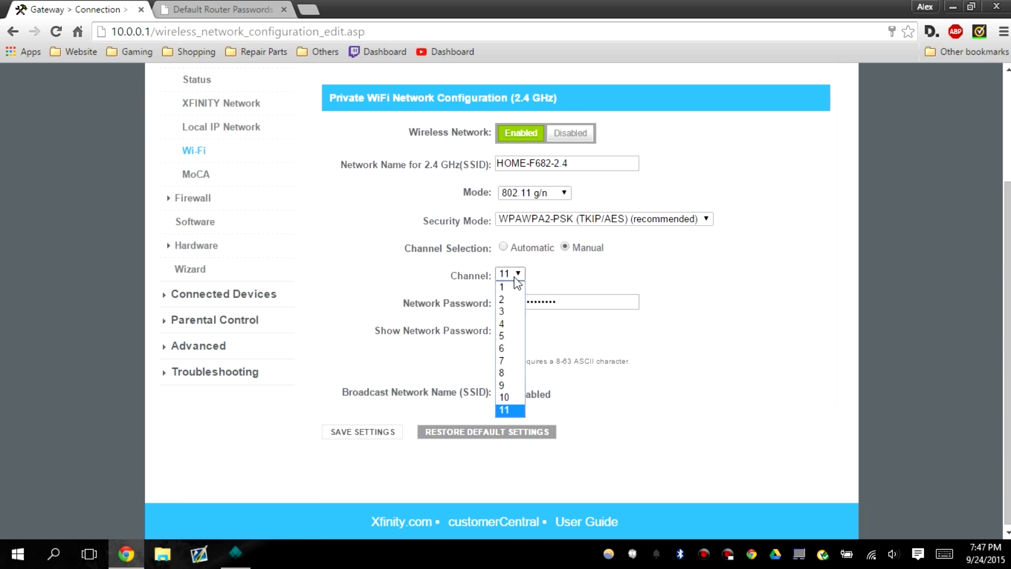
pyautogui.click(516, 276)
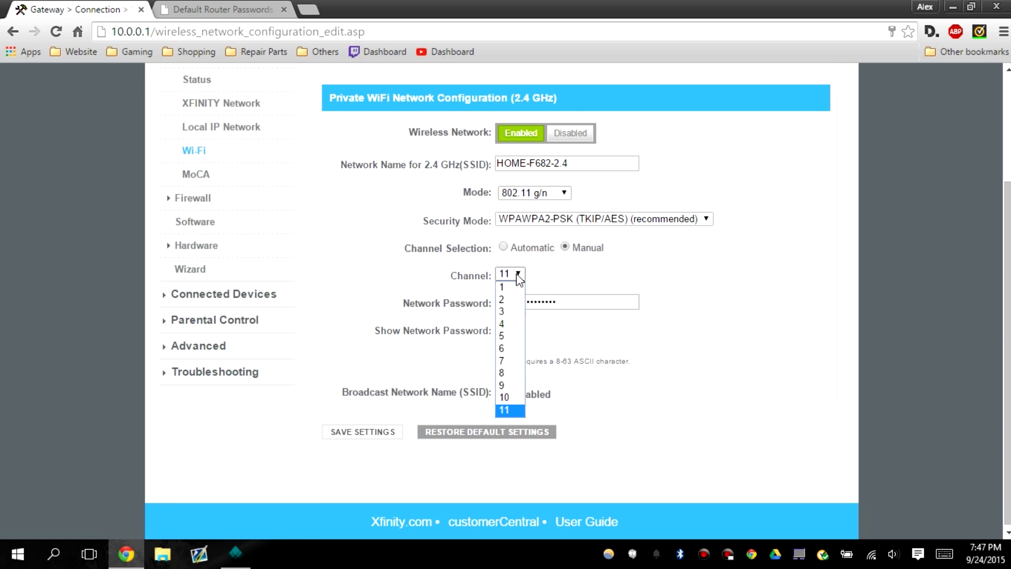
pyautogui.click(213, 9)
# Step: Bring Acrylic Wi-Fi forward and select Fancy Wifi to see its overlap with the home network
pyautogui.click(235, 555)
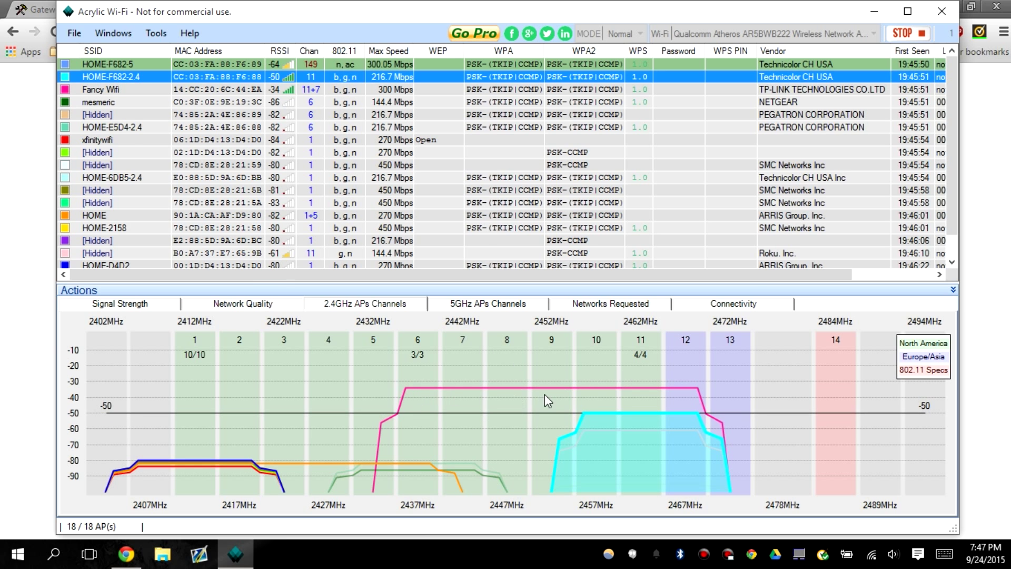
pyautogui.click(211, 91)
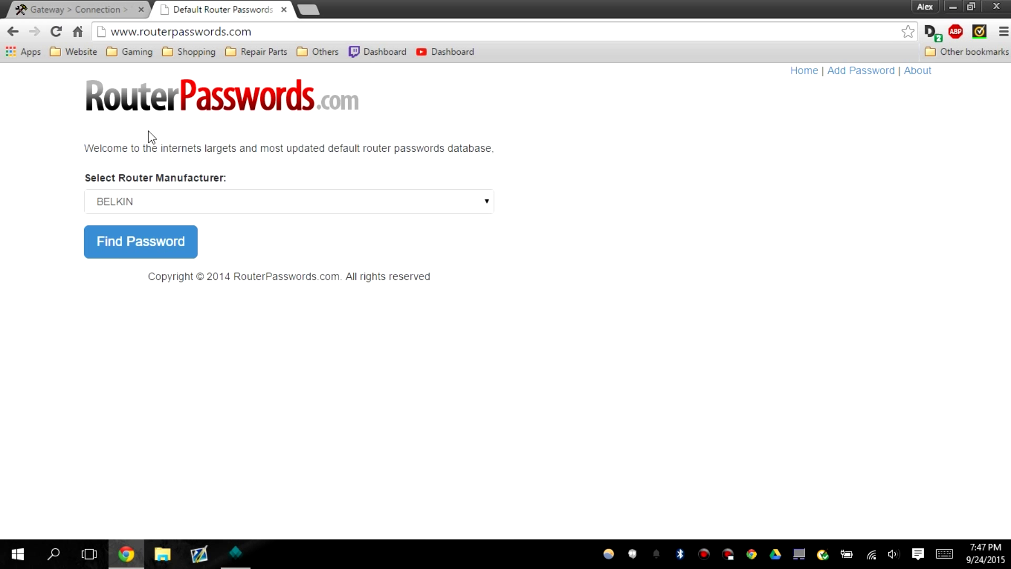
# Step: Switch between Chrome and Acrylic Wi-Fi, opening the router's channel list without changing it
pyautogui.click(76, 9)
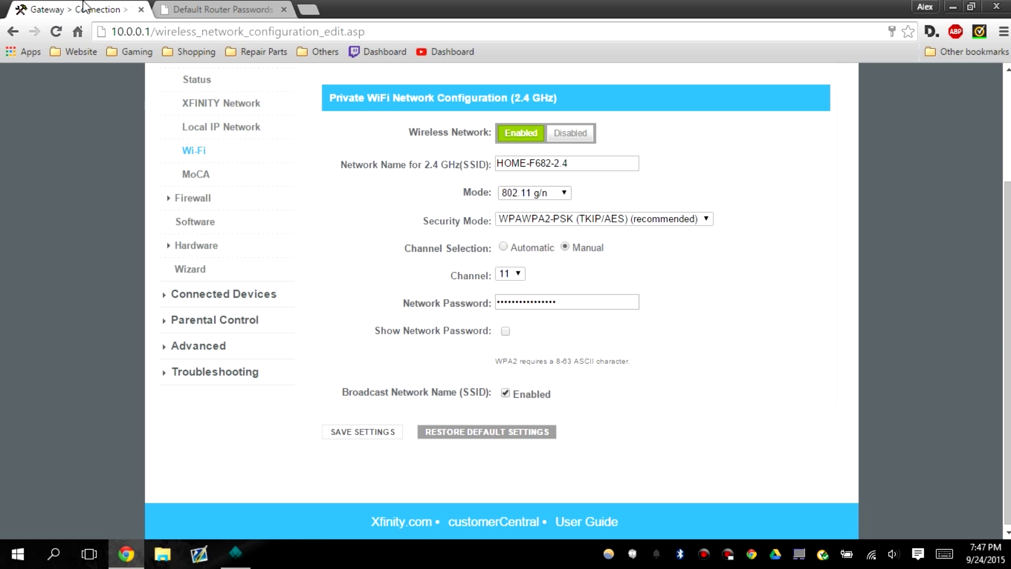
pyautogui.click(236, 553)
pyautogui.hotkey('alt', 'Tab')
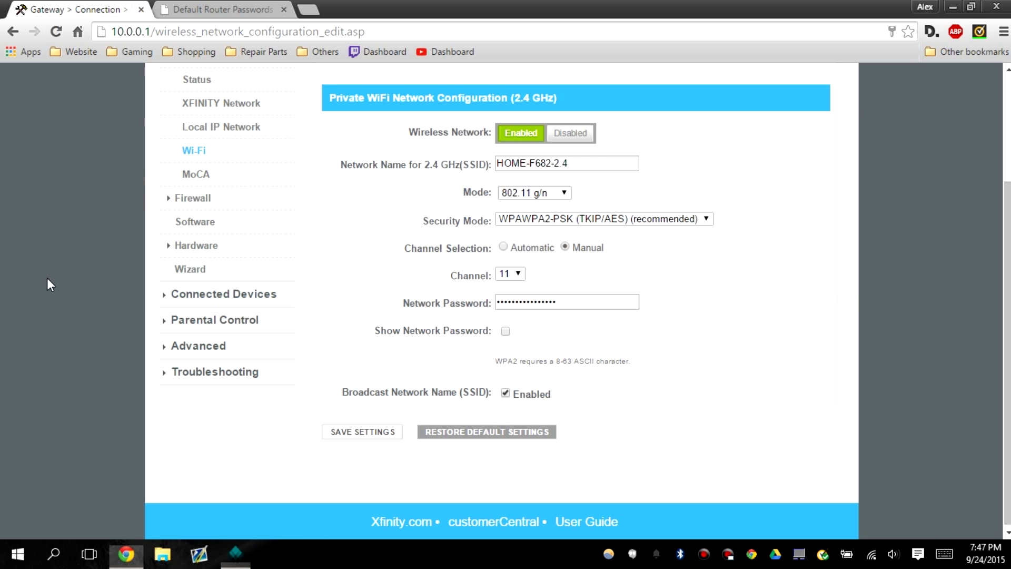
pyautogui.click(510, 274)
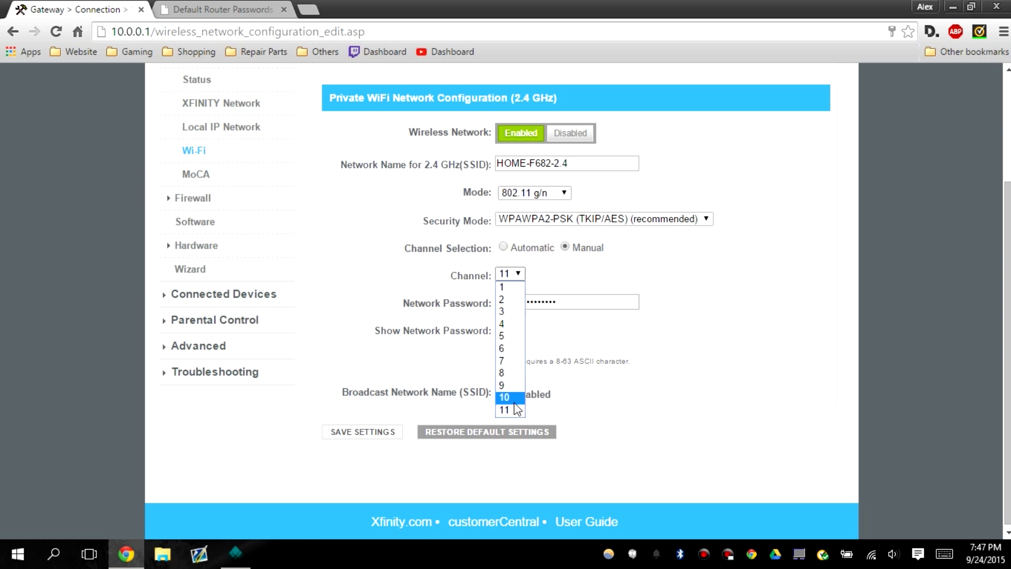
pyautogui.click(652, 371)
pyautogui.hotkey('alt', 'Tab')
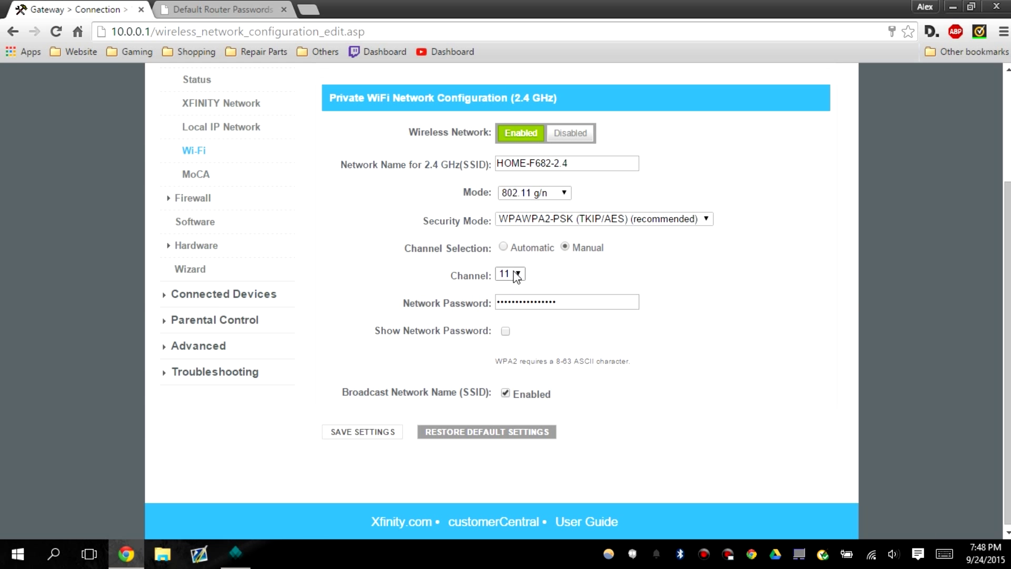
# Step: Set the 2.4 GHz network's channel to 4 and save the settings
pyautogui.click(509, 274)
pyautogui.click(503, 324)
pyautogui.click(361, 437)
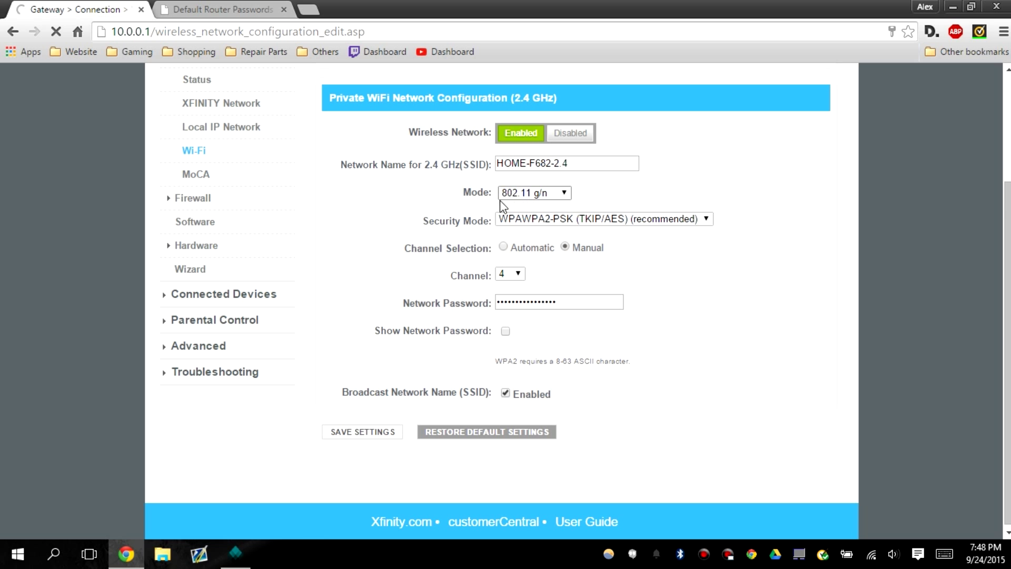
pyautogui.click(355, 433)
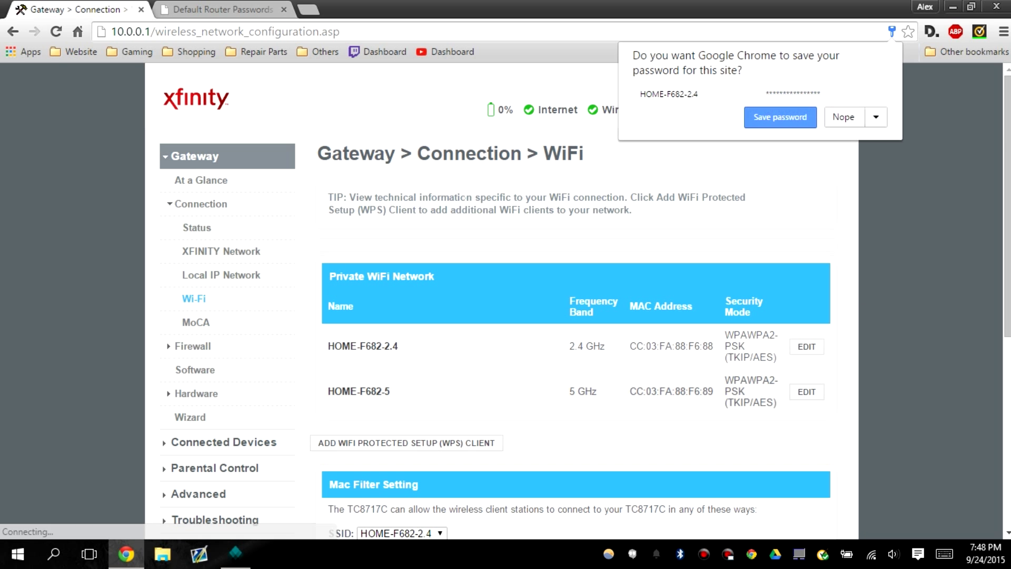
# Step: Dismiss Chrome's save-password prompt and show Acrylic Wi-Fi's 5GHz APs Channels chart
pyautogui.click(845, 132)
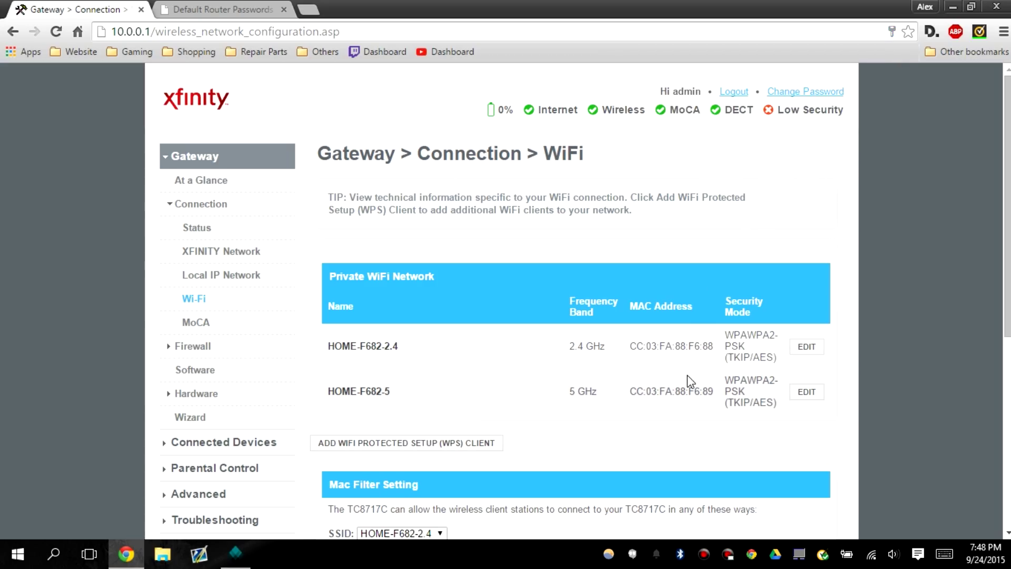
pyautogui.click(67, 9)
pyautogui.click(236, 553)
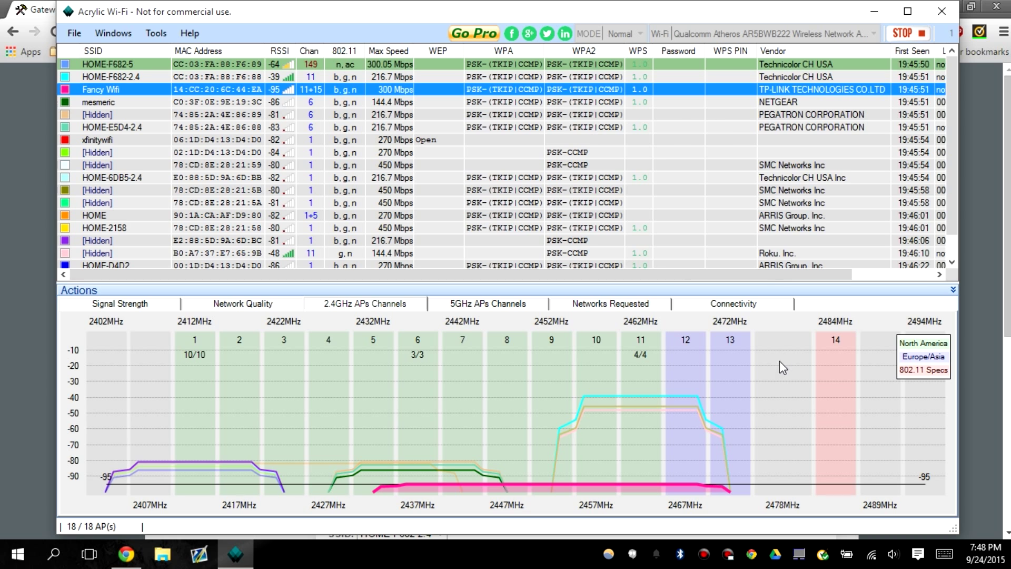
pyautogui.click(463, 306)
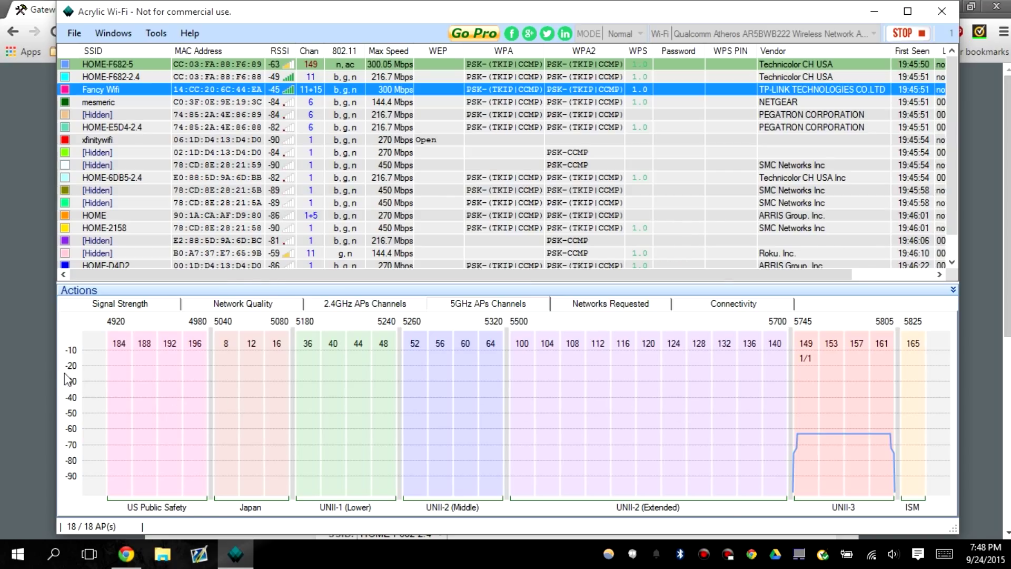
# Step: Check the router's Wi-Fi overview page, then return to the 5 GHz chart
pyautogui.click(36, 371)
pyautogui.click(806, 392)
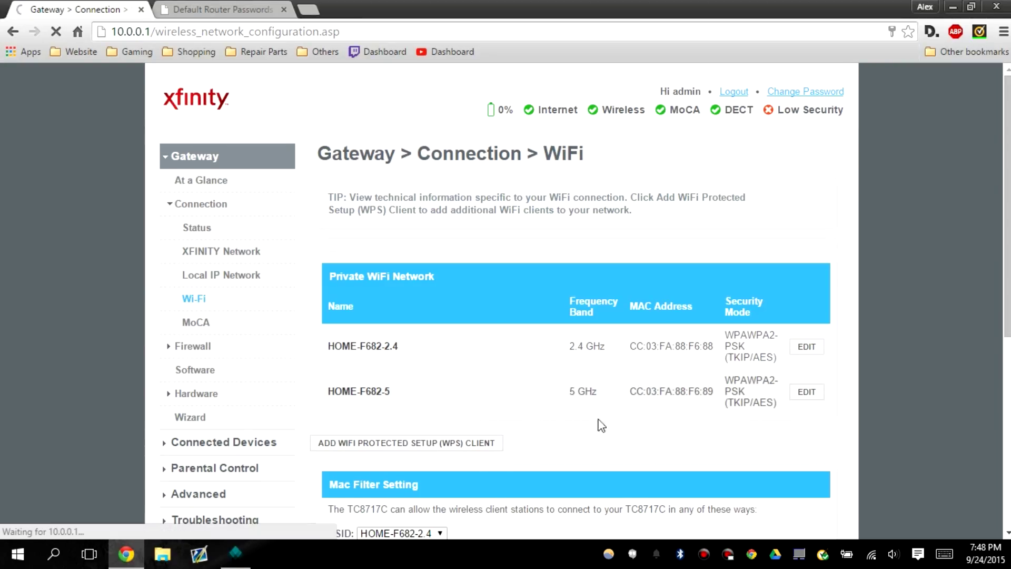
pyautogui.click(235, 554)
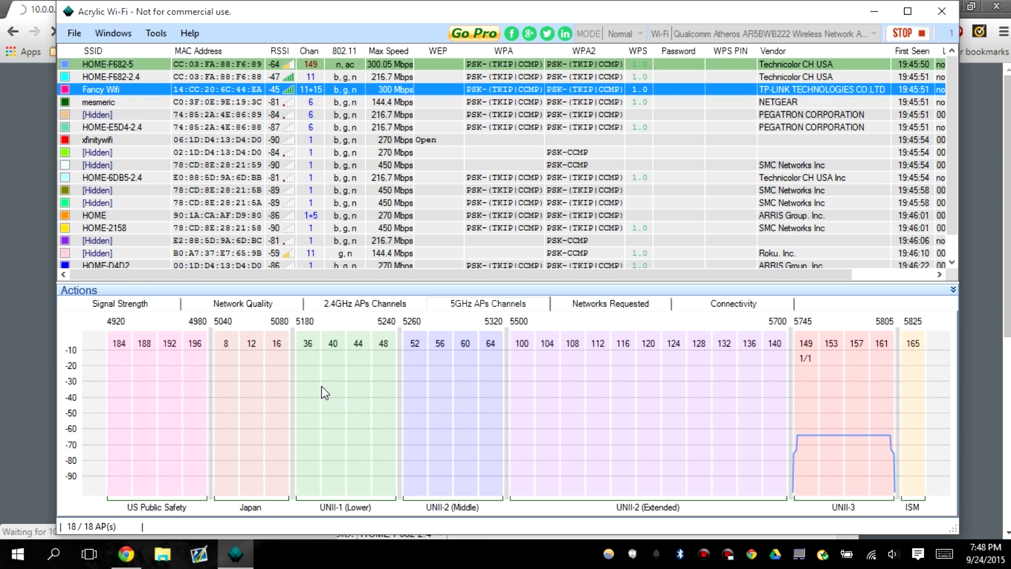